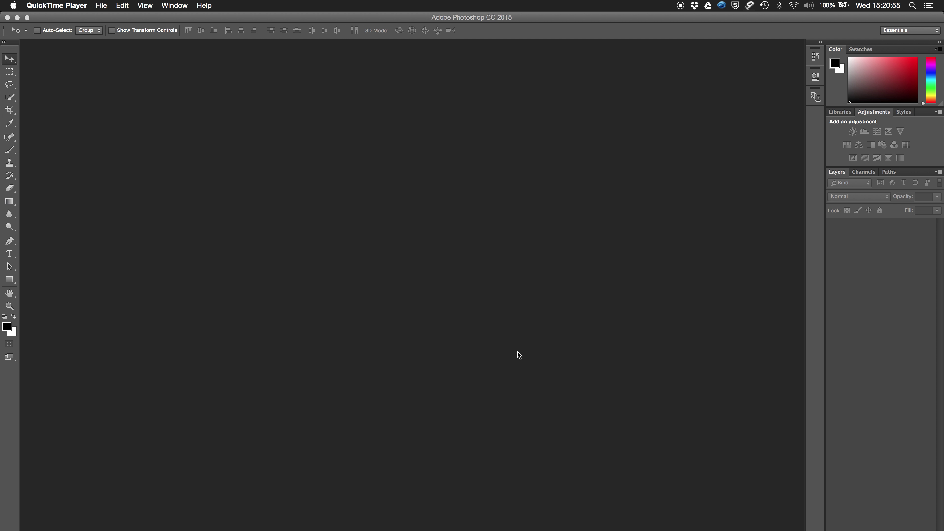
# Step: Bring Photoshop to the front and display the Window > Workspace submenu
pyautogui.click(518, 352)
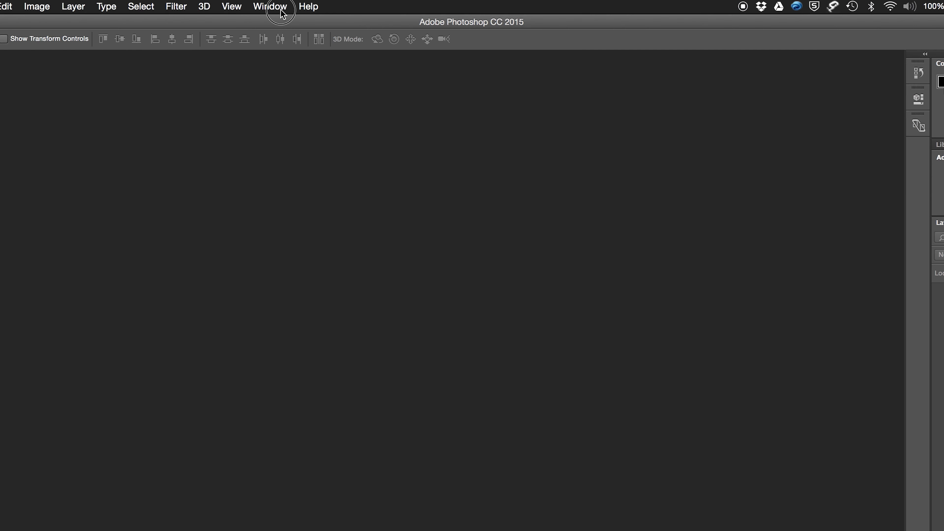
pyautogui.click(317, 6)
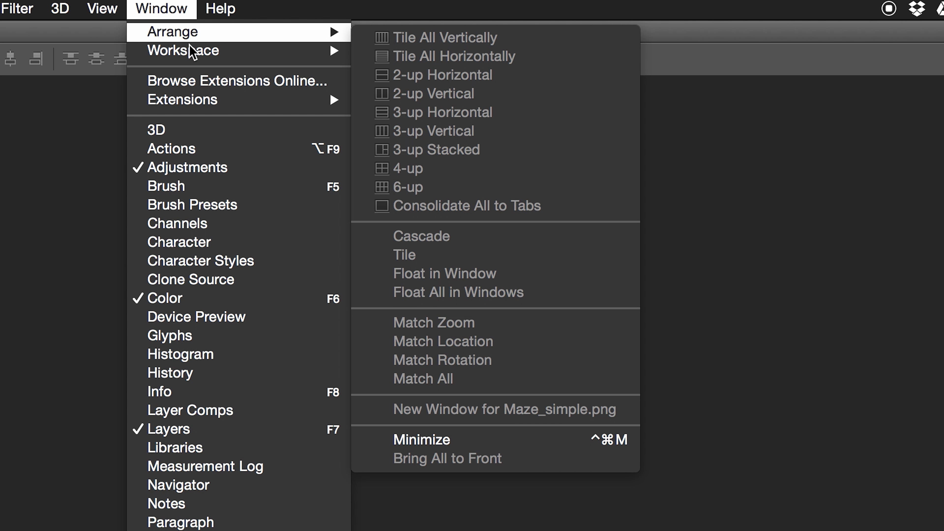
pyautogui.moveTo(192, 58)
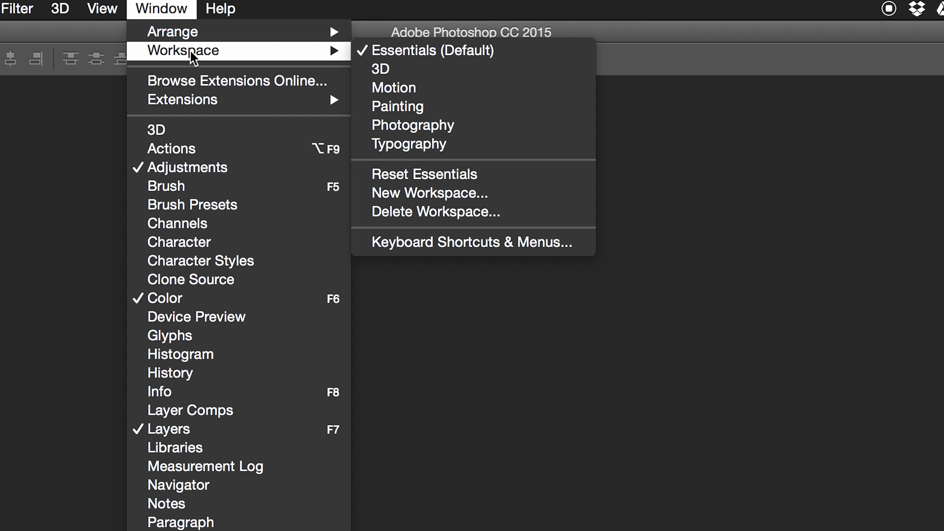
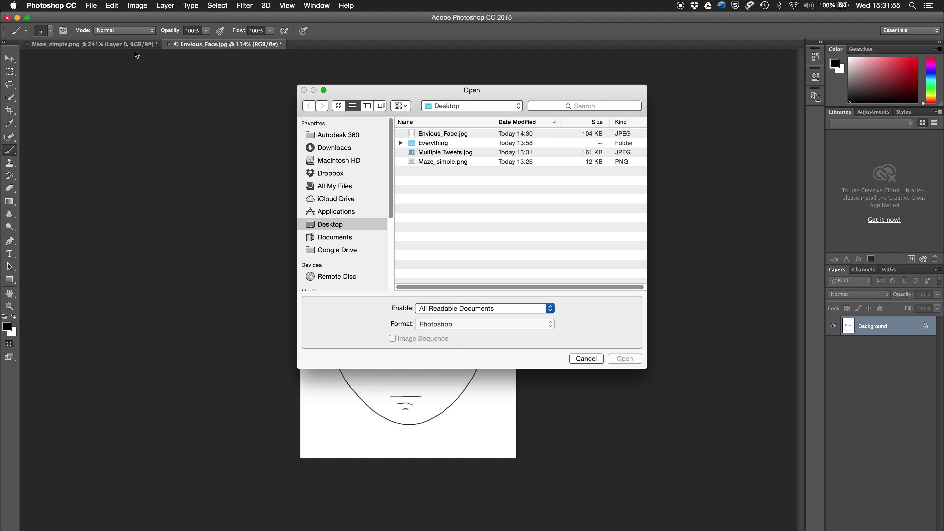
# Step: Open Multiple Tweets.jpg from the Desktop
pyautogui.click(461, 156)
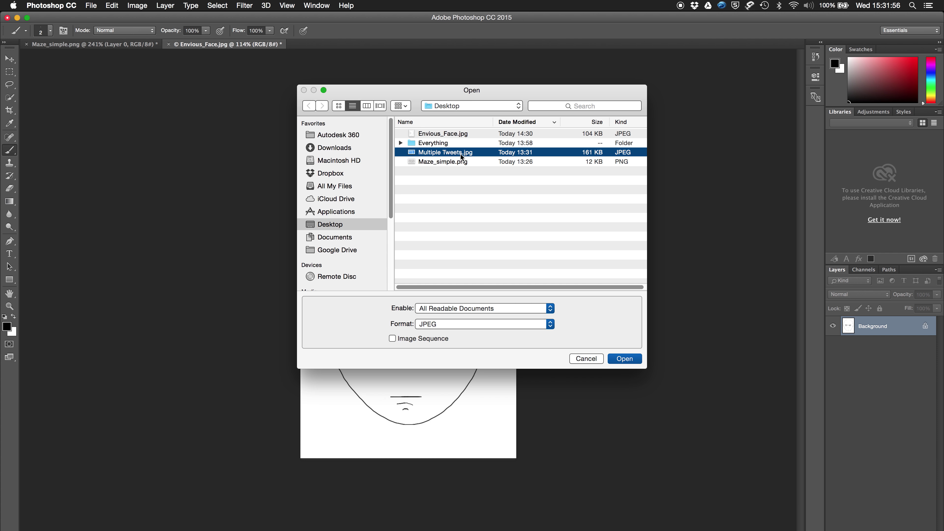
pyautogui.press('Return')
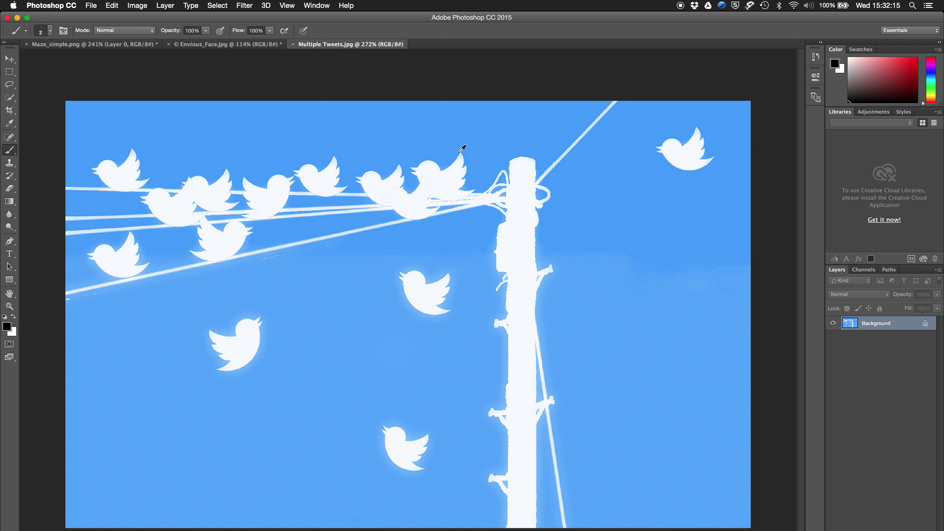
pyautogui.scroll(3, 462, 148)
pyautogui.scroll(-5, 462, 149)
pyautogui.scroll(3, 462, 148)
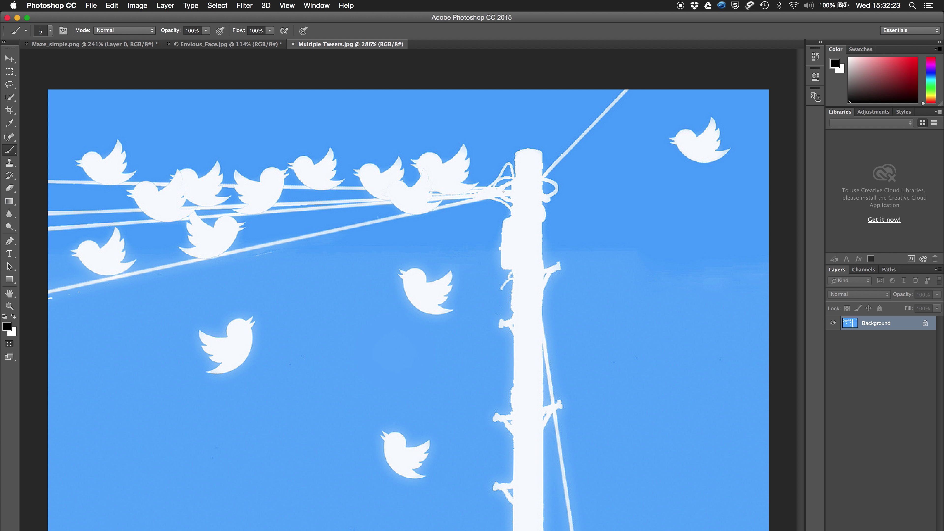
# Step: Test the Eraser on the upper-right bird, then undo the stroke
pyautogui.click(9, 188)
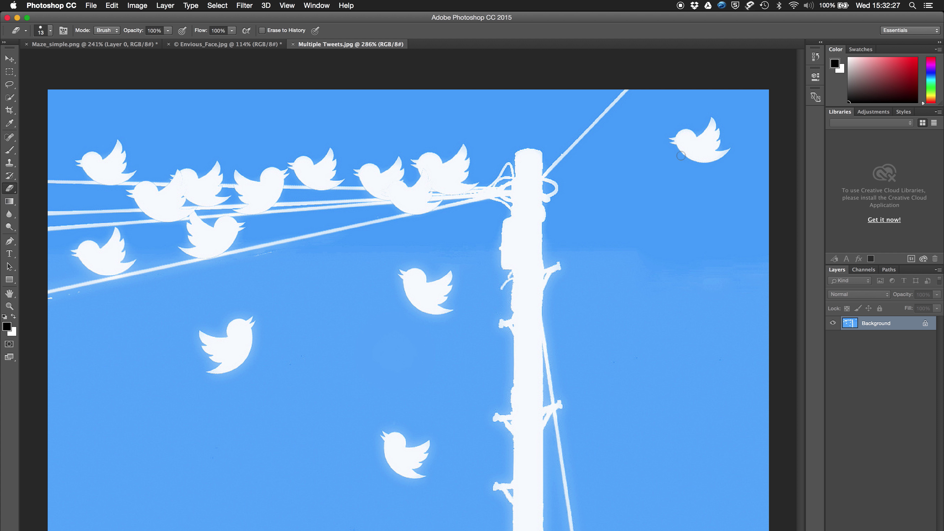
pyautogui.moveTo(681, 155)
pyautogui.mouseDown()
pyautogui.moveTo(708, 139)
pyautogui.moveTo(698, 145)
pyautogui.moveTo(720, 161)
pyautogui.moveTo(715, 120)
pyautogui.moveTo(719, 134)
pyautogui.moveTo(674, 137)
pyautogui.moveTo(704, 129)
pyautogui.moveTo(712, 116)
pyautogui.moveTo(669, 140)
pyautogui.moveTo(702, 123)
pyautogui.mouseUp()
pyautogui.press('super+z')
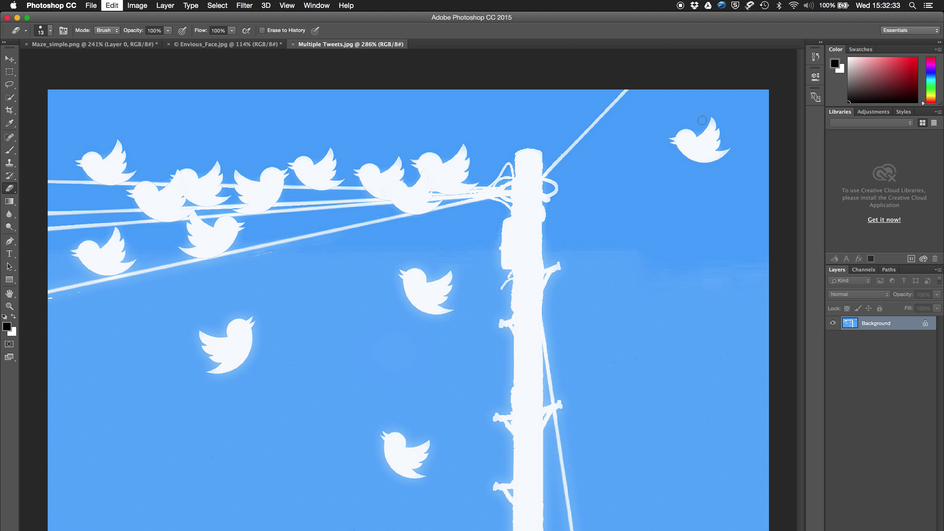
# Step: Set the foreground colour to a bright sky blue (R 0, G 162, B 255)
pyautogui.click(7, 327)
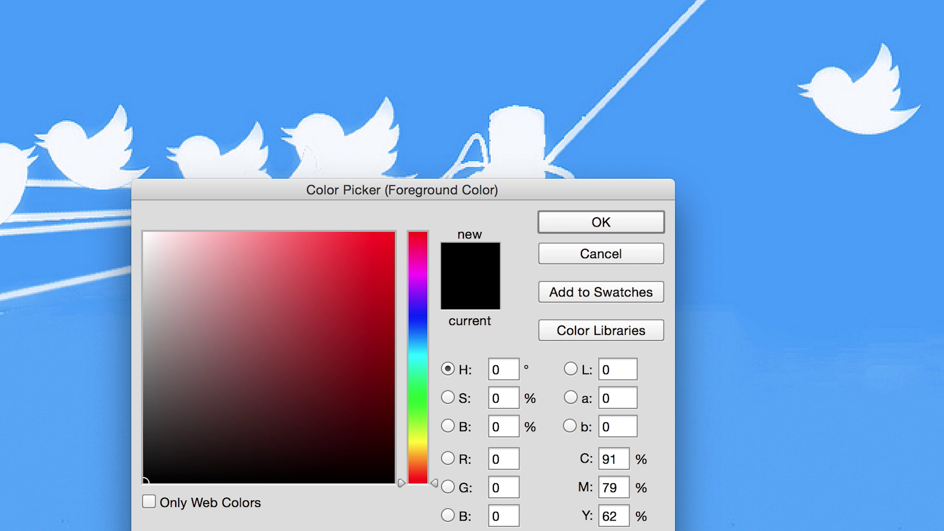
pyautogui.click(415, 272)
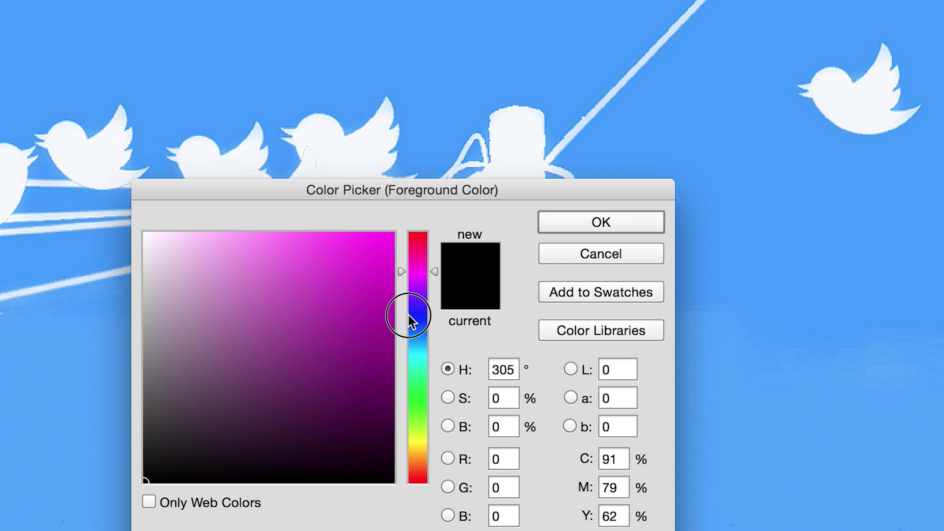
pyautogui.moveTo(409, 316); pyautogui.dragTo(425, 343)
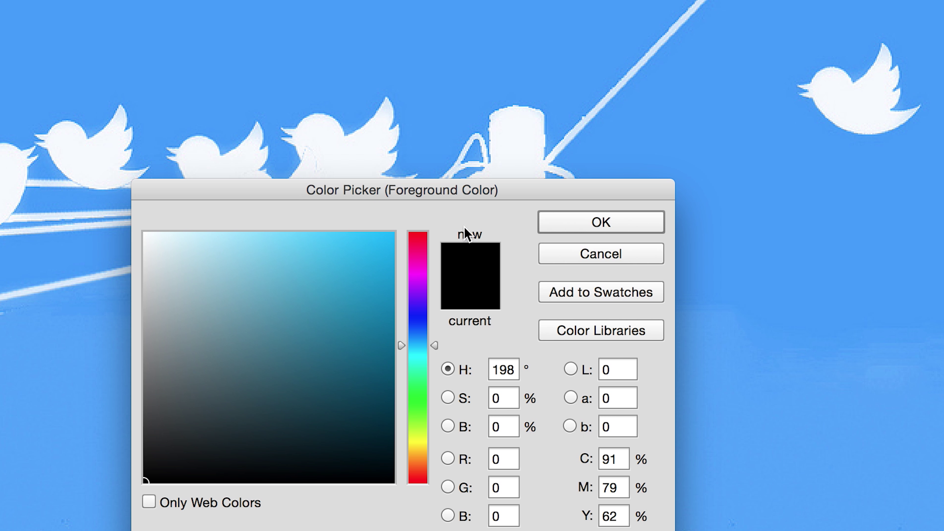
pyautogui.click(433, 343)
pyautogui.moveTo(322, 297)
pyautogui.mouseDown()
pyautogui.moveTo(392, 258)
pyautogui.moveTo(407, 239)
pyautogui.moveTo(407, 208)
pyautogui.mouseUp()
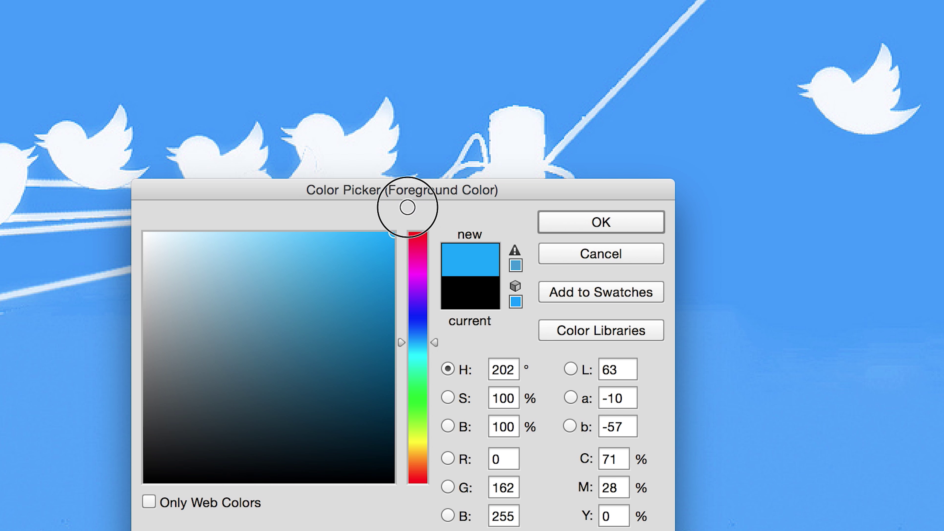
pyautogui.moveTo(381, 245); pyautogui.dragTo(406, 226)
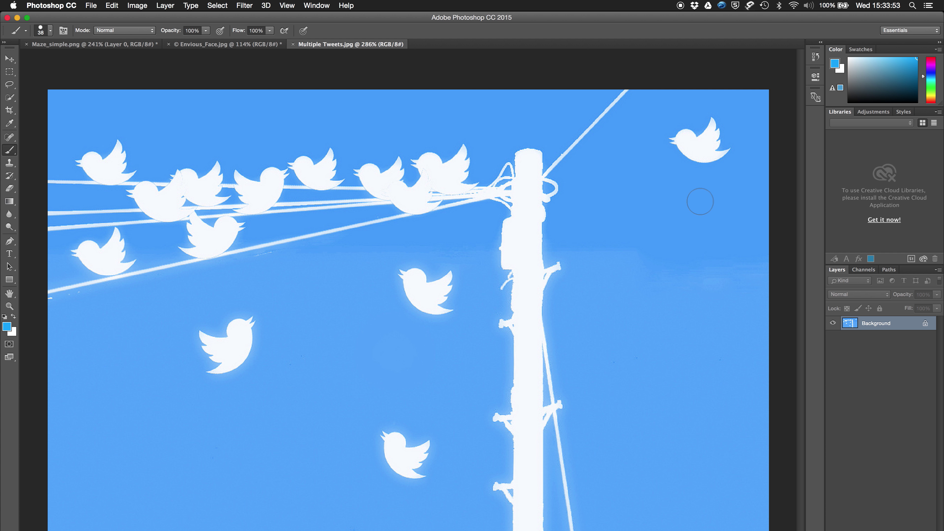
# Step: Use the Eyedropper to sample sky blue as the painting colour
pyautogui.click(10, 123)
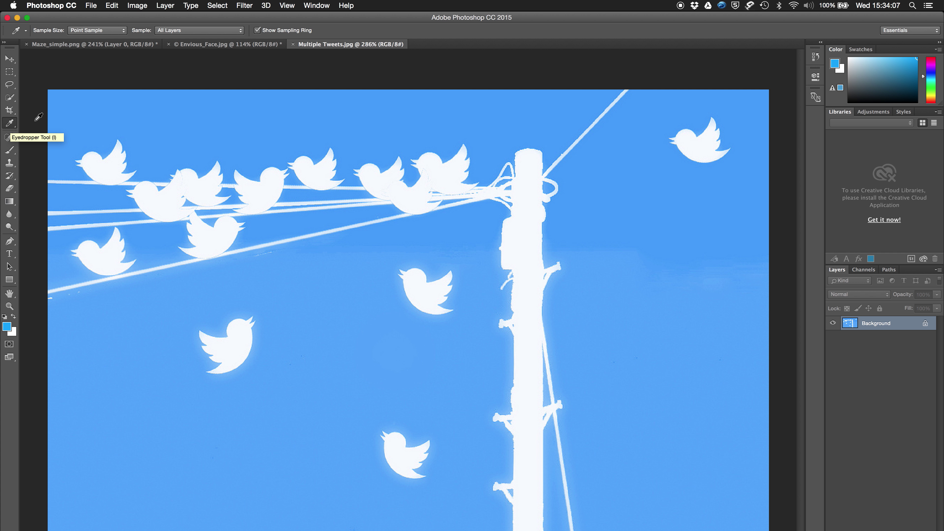
pyautogui.click(594, 209)
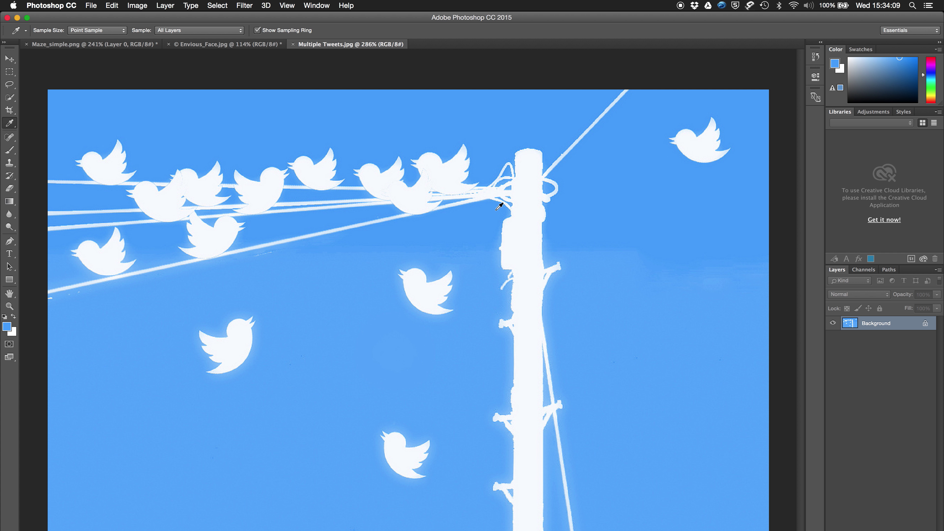
pyautogui.click(420, 186)
pyautogui.click(544, 225)
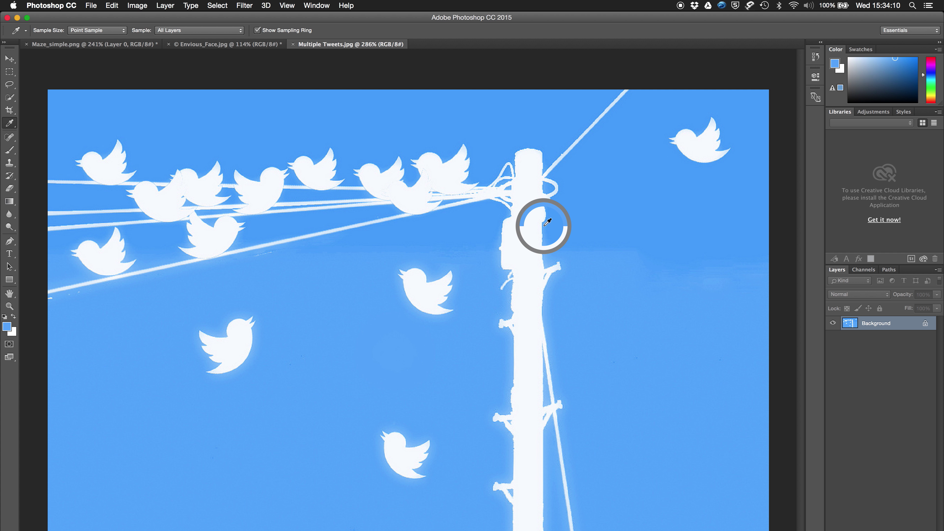
pyautogui.click(601, 281)
pyautogui.click(530, 274)
pyautogui.click(408, 284)
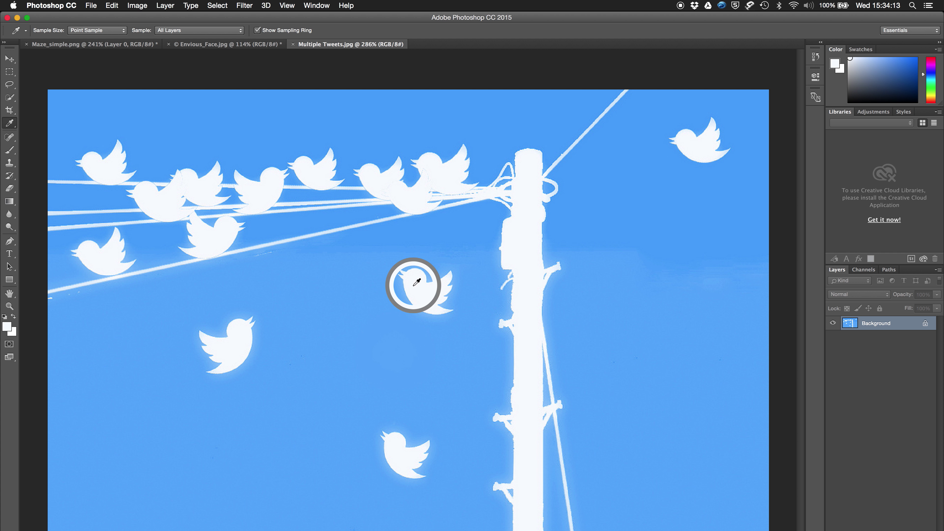
pyautogui.click(370, 240)
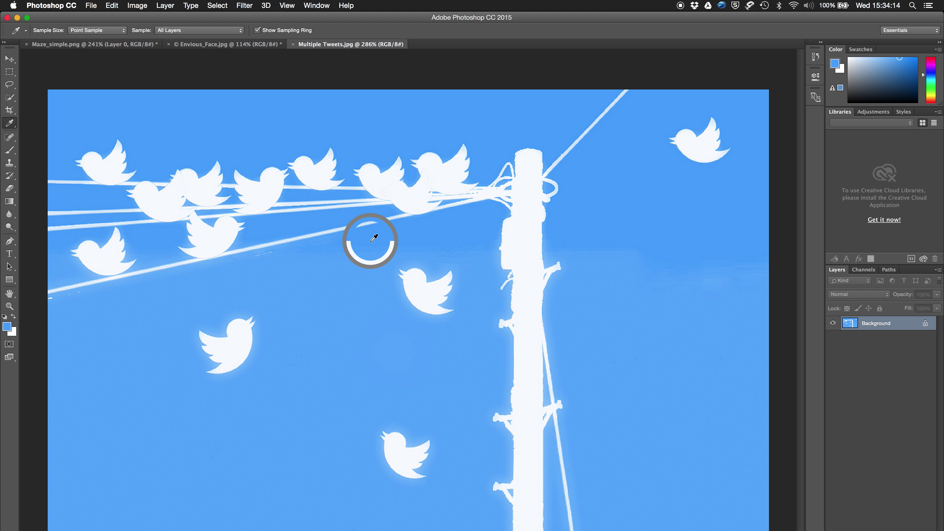
# Step: With the Brush, sample the nearby sky and paint over the lowest bird
pyautogui.click(10, 154)
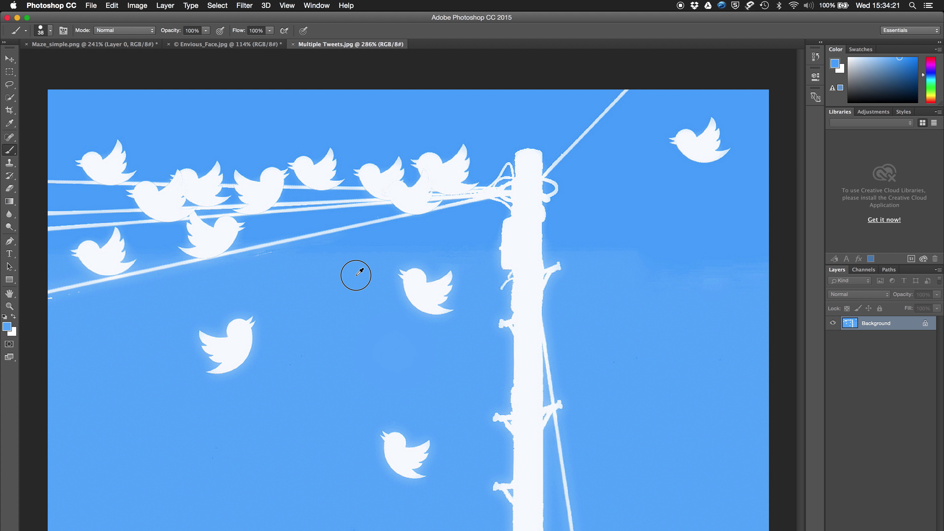
pyautogui.moveTo(354, 274)
pyautogui.mouseDown()
pyautogui.moveTo(409, 208)
pyautogui.moveTo(367, 171)
pyautogui.mouseUp()
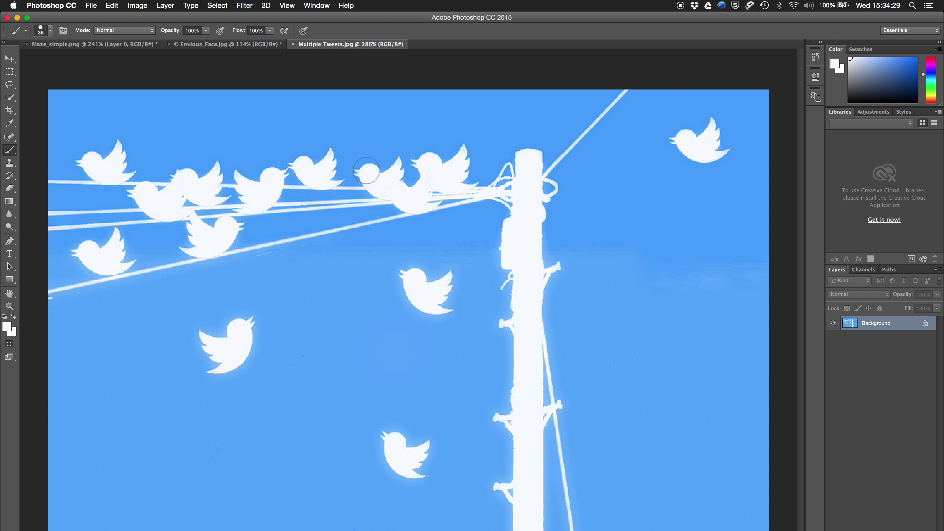
pyautogui.moveTo(618, 195)
pyautogui.mouseDown()
pyautogui.moveTo(613, 165)
pyautogui.moveTo(660, 169)
pyautogui.moveTo(696, 130)
pyautogui.moveTo(701, 143)
pyautogui.moveTo(727, 148)
pyautogui.moveTo(699, 162)
pyautogui.mouseUp()
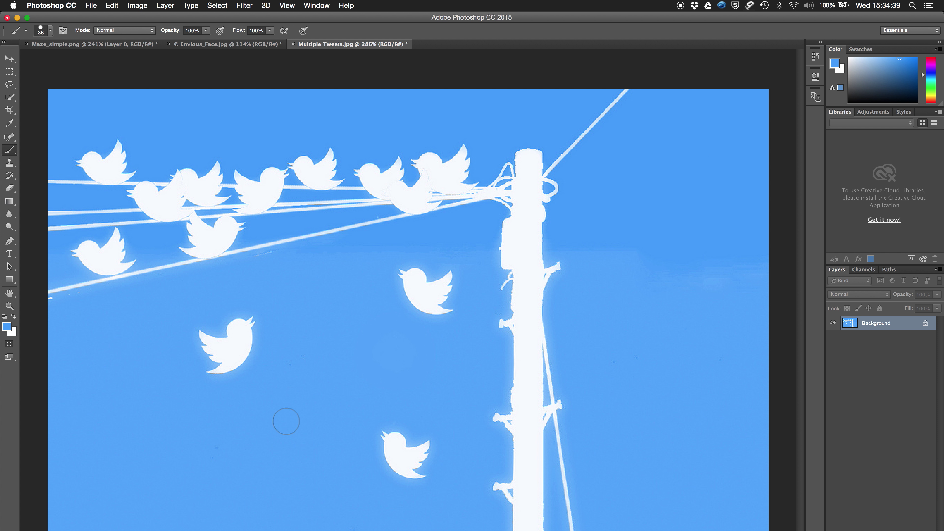
pyautogui.keyDown('alt'); pyautogui.click(282, 437); pyautogui.keyUp('alt')
pyautogui.moveTo(363, 447)
pyautogui.mouseDown()
pyautogui.moveTo(388, 438)
pyautogui.moveTo(396, 456)
pyautogui.moveTo(436, 447)
pyautogui.moveTo(399, 465)
pyautogui.mouseUp()
# Step: Sample the sky beside the lower-left bird, keeping blue after briefly trying green
pyautogui.keyDown('alt'); pyautogui.click(290, 344); pyautogui.keyUp('alt')
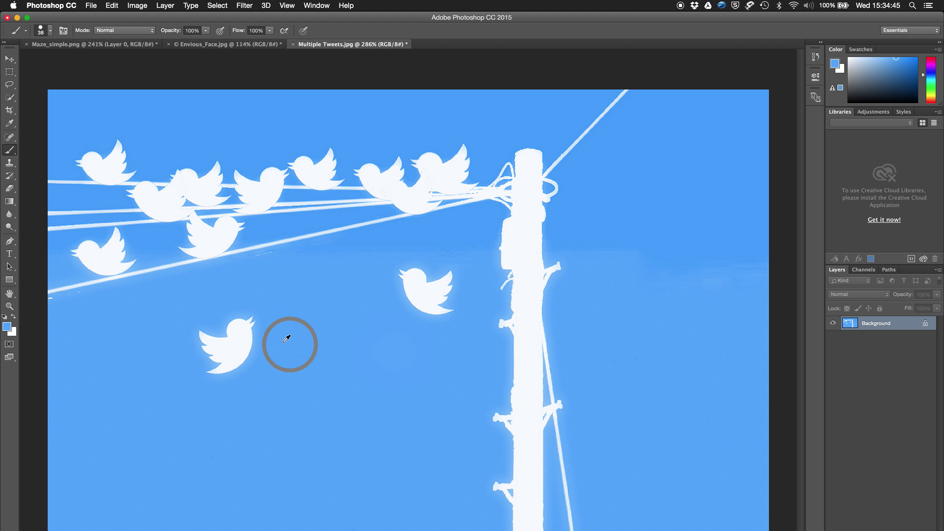
pyautogui.click(9, 330)
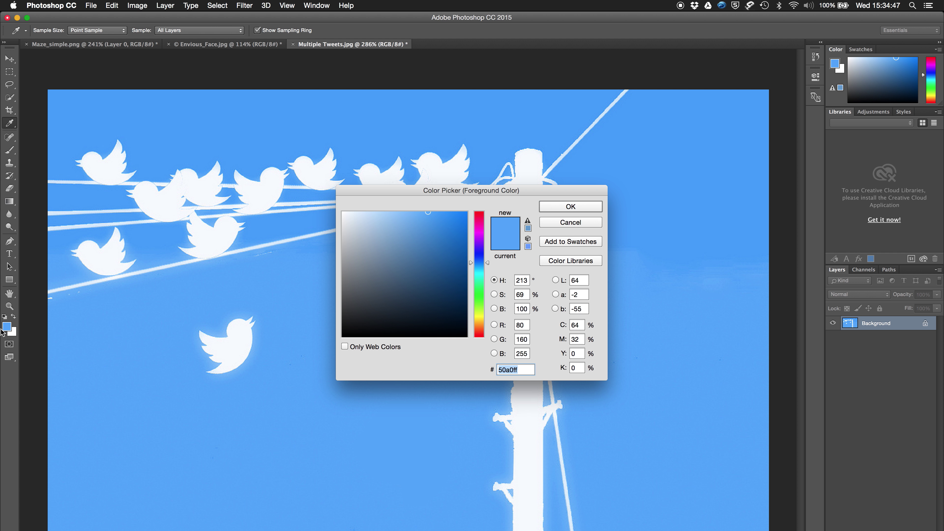
pyautogui.moveTo(481, 223); pyautogui.dragTo(481, 303)
pyautogui.click(567, 225)
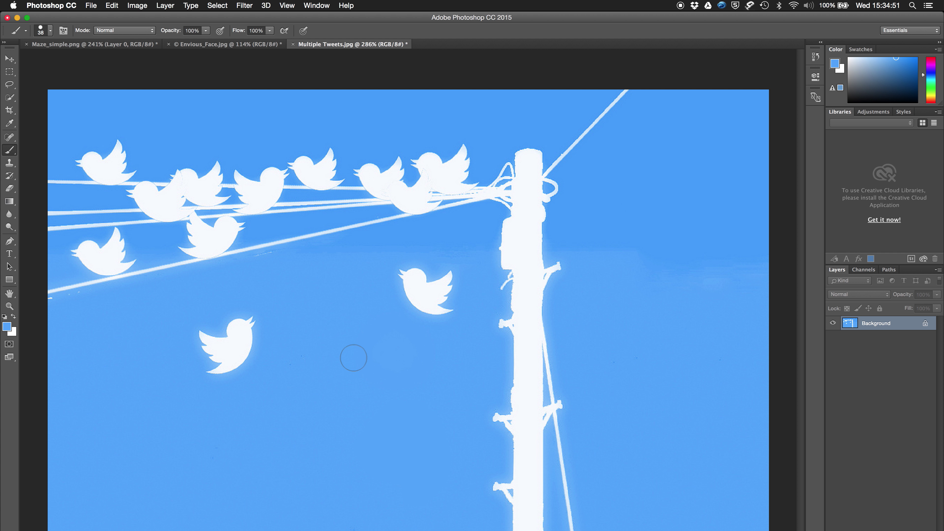
# Step: Paint out the lower-left bird, its white fragments, and the lone bird beside the pole
pyautogui.keyDown('alt'); pyautogui.click(304, 318); pyautogui.keyUp('alt')
pyautogui.moveTo(251, 323)
pyautogui.mouseDown()
pyautogui.moveTo(237, 381)
pyautogui.moveTo(220, 397)
pyautogui.moveTo(212, 337)
pyautogui.mouseUp()
pyautogui.keyDown('alt'); pyautogui.click(303, 327); pyautogui.keyUp('alt')
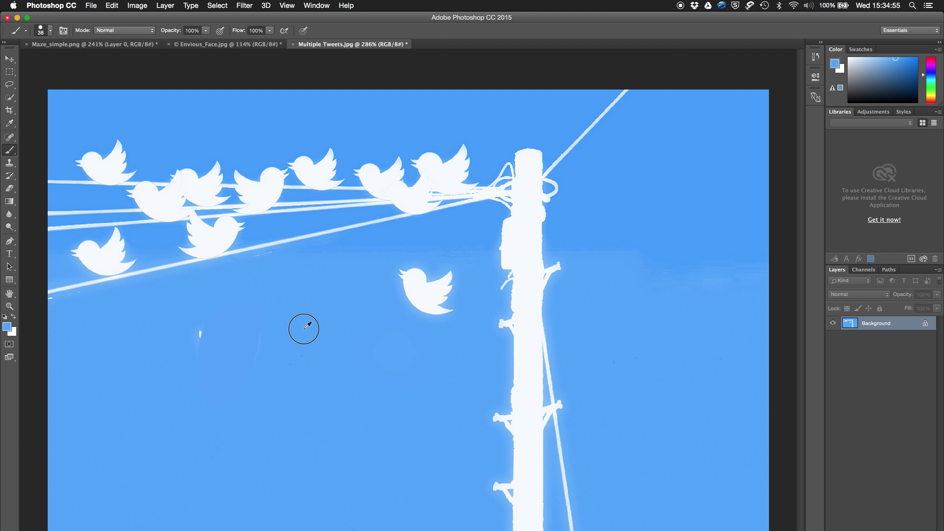
pyautogui.click(200, 335)
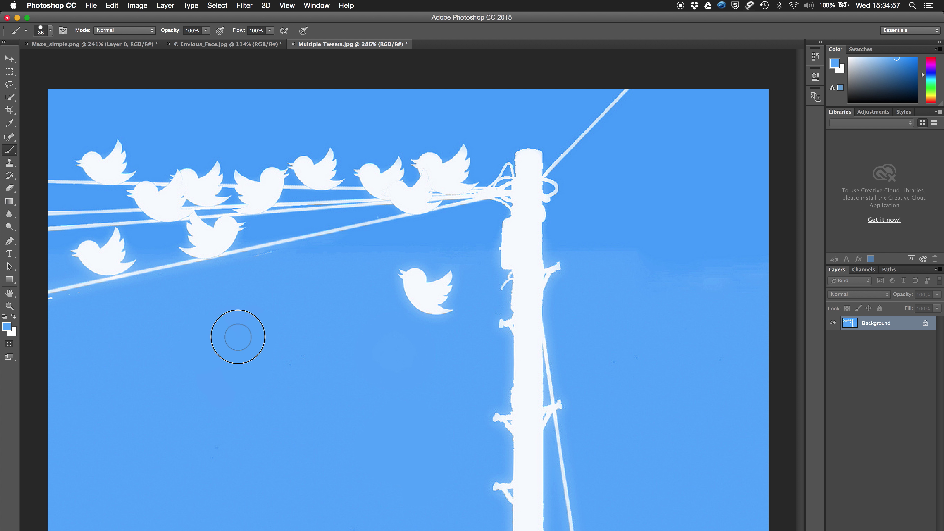
pyautogui.moveTo(390, 287)
pyautogui.mouseDown()
pyautogui.moveTo(413, 305)
pyautogui.moveTo(431, 297)
pyautogui.moveTo(444, 313)
pyautogui.moveTo(442, 274)
pyautogui.mouseUp()
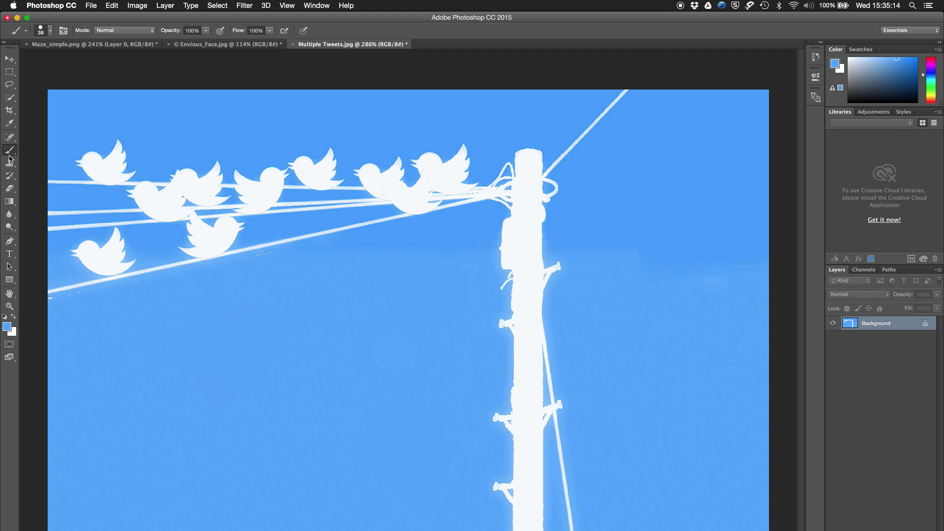
# Step: Set the foreground colour to green
pyautogui.click(9, 326)
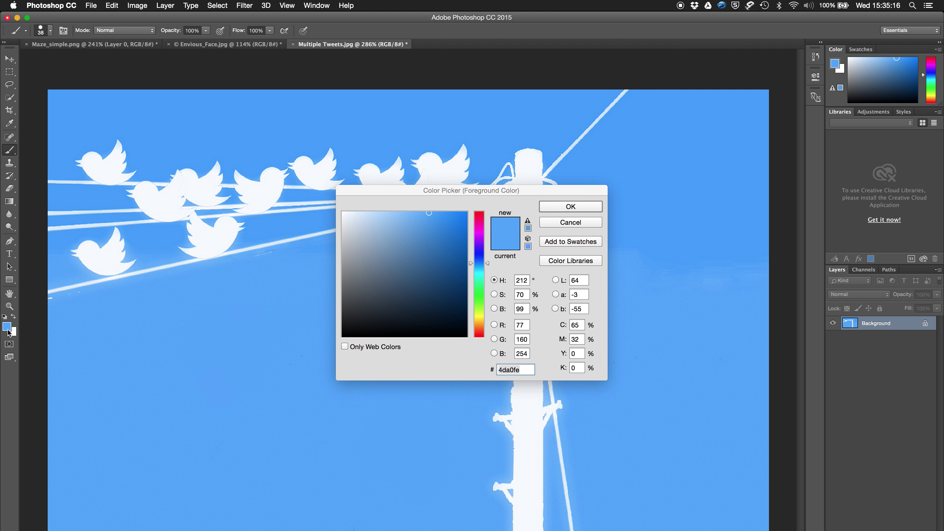
pyautogui.moveTo(476, 298); pyautogui.dragTo(480, 256)
pyautogui.click(479, 295)
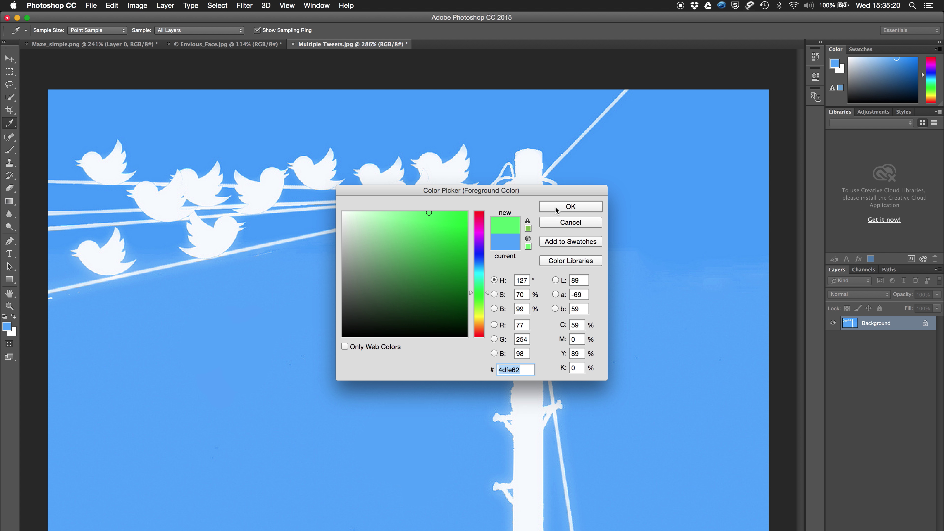
pyautogui.click(571, 206)
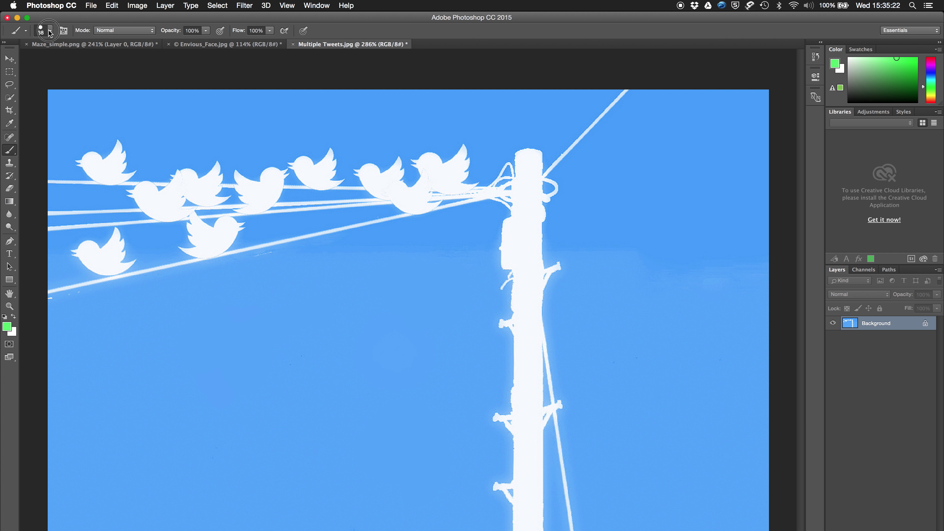
# Step: Set the brush to 9 px size and 34% hardness
pyautogui.click(50, 32)
pyautogui.moveTo(64, 62); pyautogui.dragTo(61, 61)
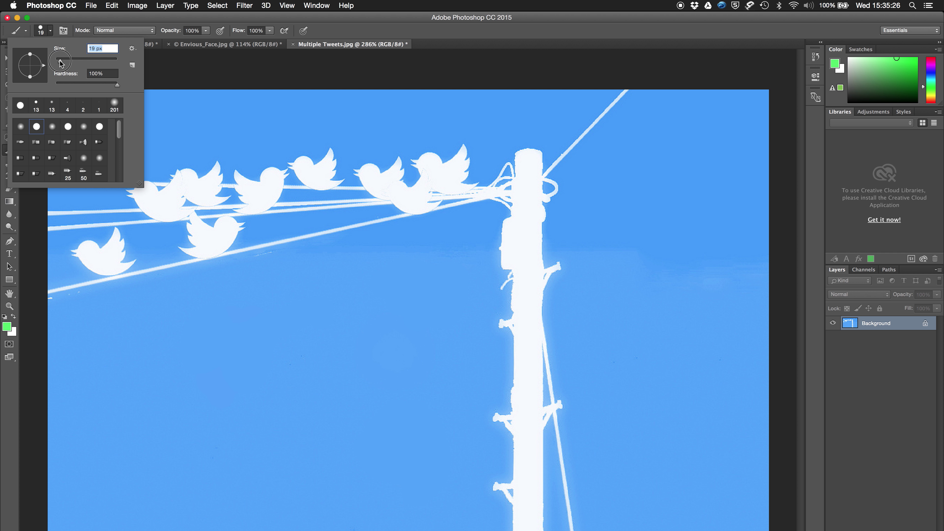
pyautogui.moveTo(61, 64); pyautogui.dragTo(59, 61)
pyautogui.click(78, 85)
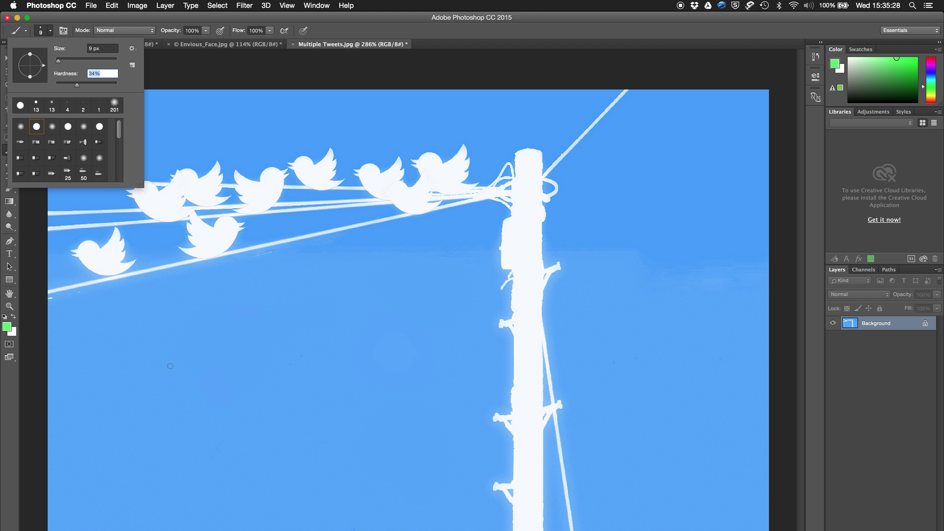
pyautogui.click(165, 329)
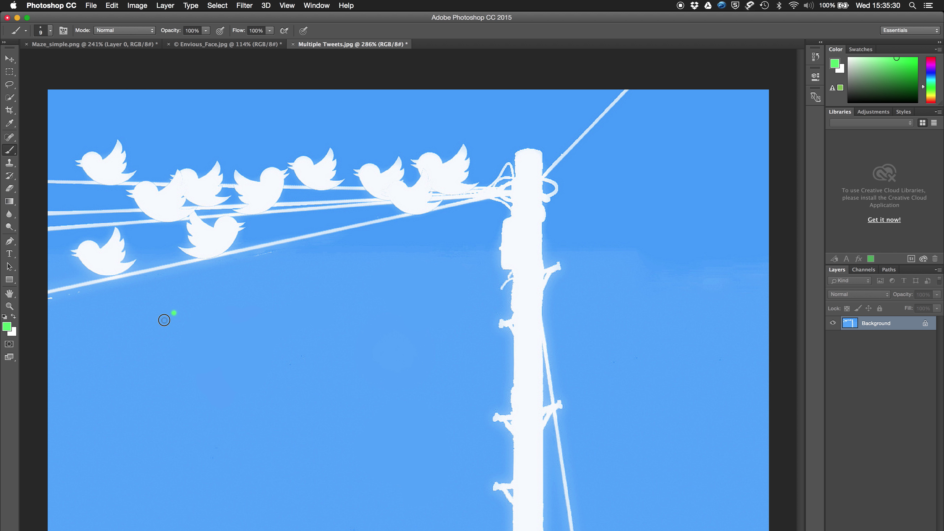
# Step: Paint the letters CORIN in green and underline them with two strokes
pyautogui.moveTo(175, 309)
pyautogui.mouseDown()
pyautogui.moveTo(190, 331)
pyautogui.moveTo(223, 330)
pyautogui.moveTo(231, 358)
pyautogui.moveTo(277, 355)
pyautogui.moveTo(286, 333)
pyautogui.mouseUp()
pyautogui.moveTo(169, 376); pyautogui.dragTo(280, 370)
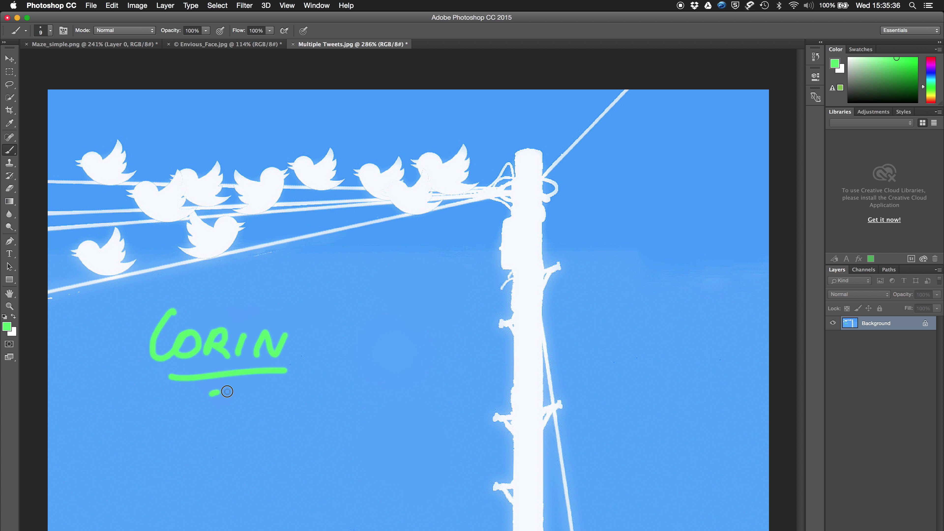
pyautogui.moveTo(227, 391); pyautogui.dragTo(252, 389)
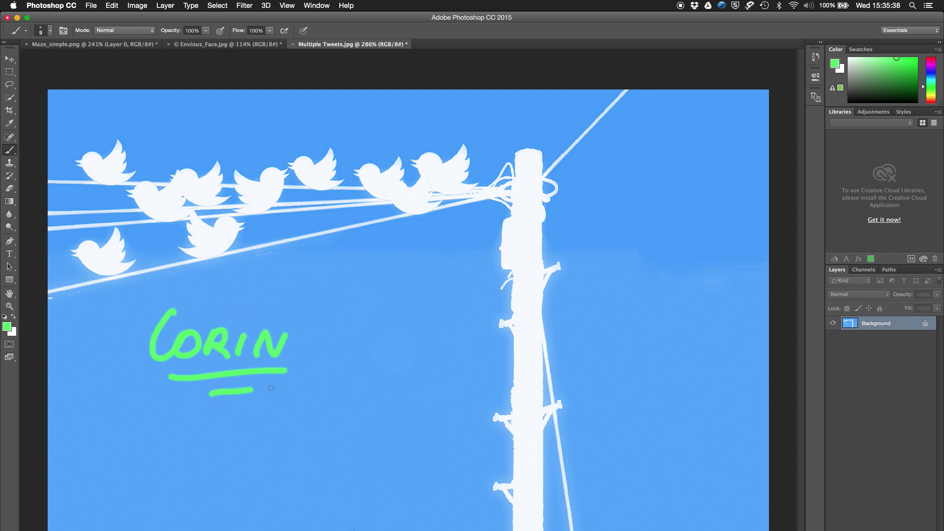